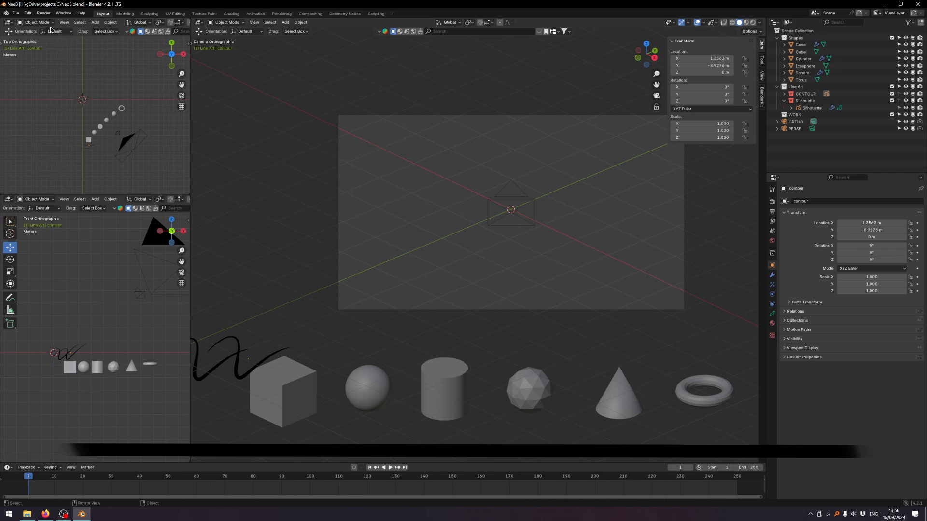
# - Enable the Bool Tool add-on in the preferences and close them
pyautogui.click(27, 13)
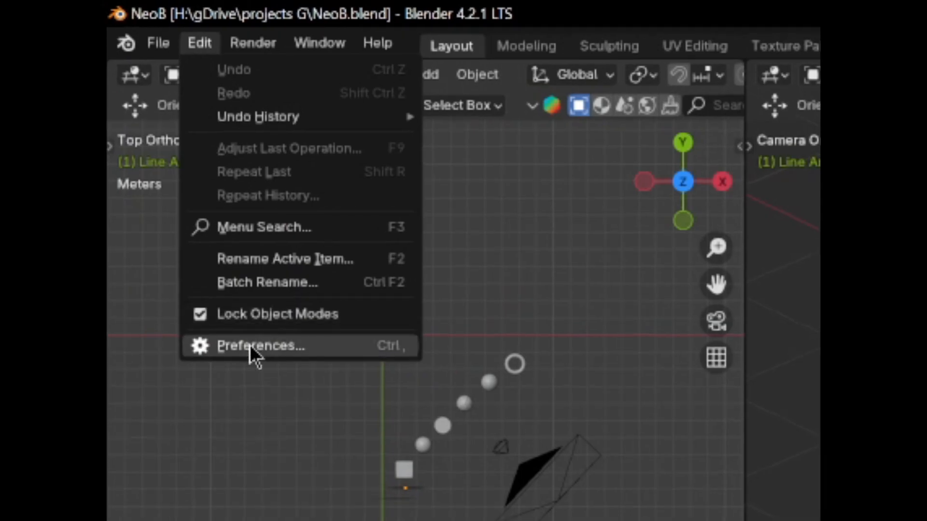
pyautogui.click(43, 103)
pyautogui.moveTo(121, 13); pyautogui.dragTo(456, 160)
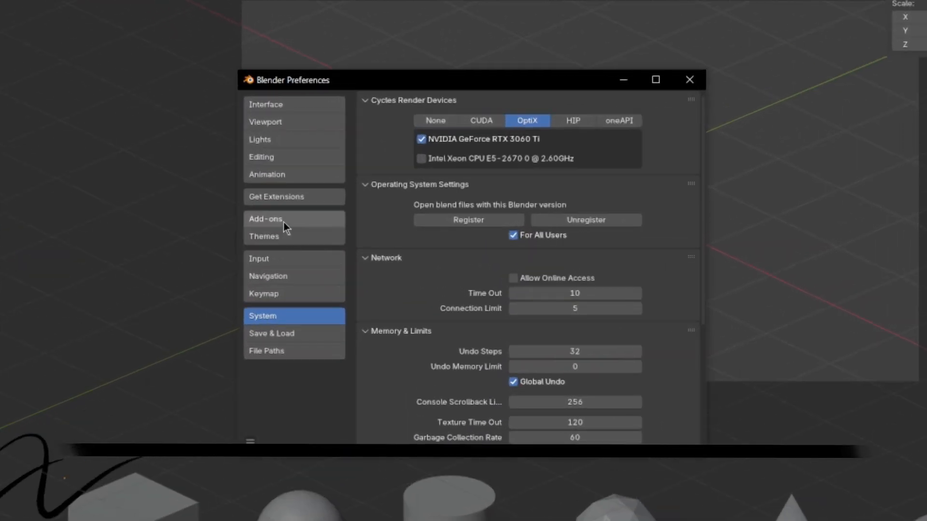
pyautogui.click(359, 228)
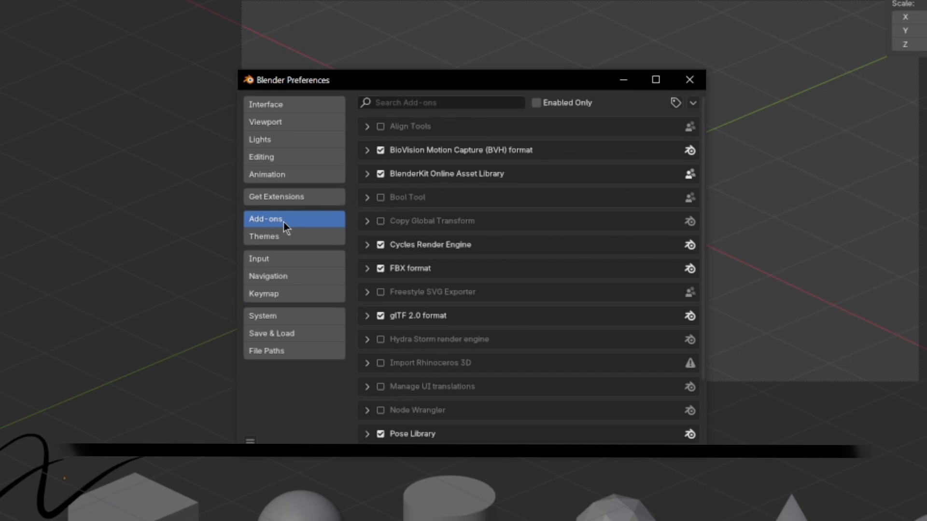
pyautogui.click(392, 103)
pyautogui.write('bool')
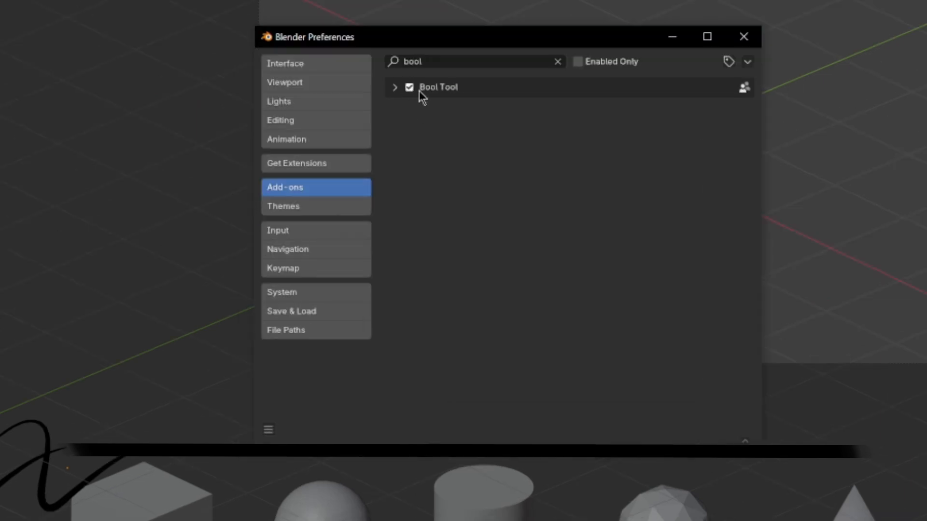
pyautogui.click(746, 36)
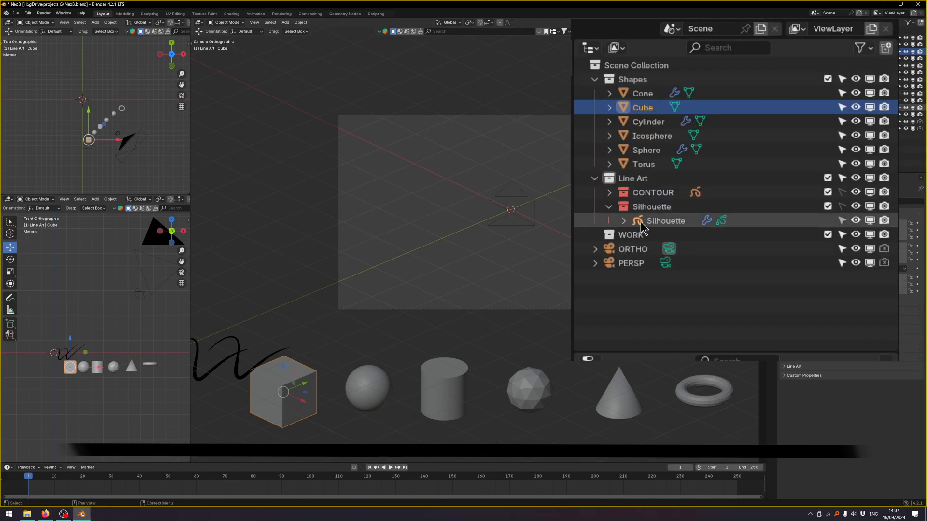
# - Examine the Shapes collection by selecting its cone, cube, cylinder, icosphere, sphere and torus one after another
pyautogui.click(635, 81)
pyautogui.click(637, 93)
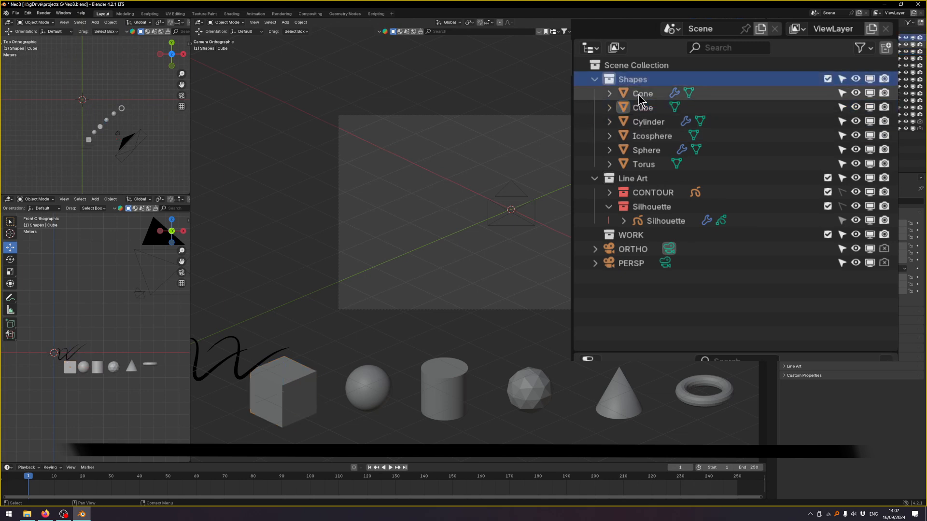
pyautogui.click(640, 109)
pyautogui.click(643, 123)
pyautogui.click(644, 137)
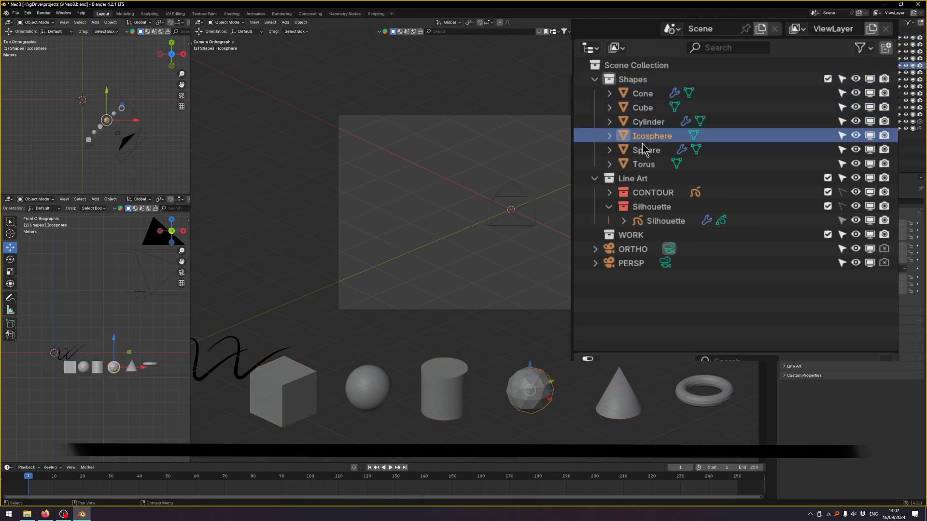
pyautogui.click(644, 151)
pyautogui.click(644, 165)
# - Examine the CONTOUR and Silhouette collections inside the Line Art collection
pyautogui.click(675, 192)
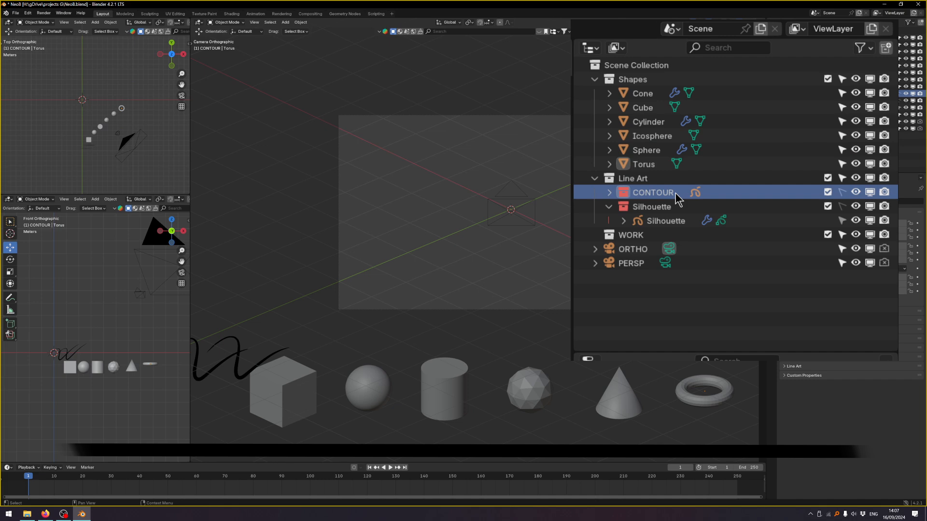
pyautogui.click(660, 205)
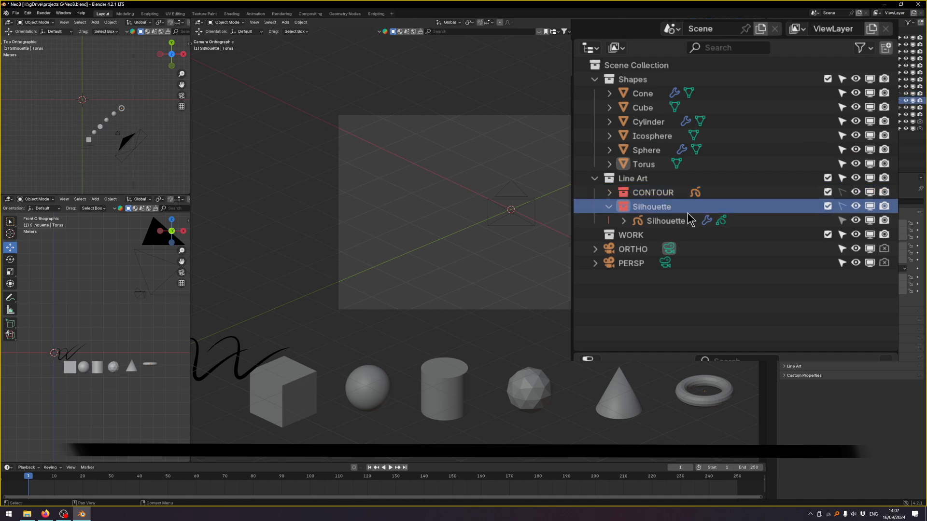
pyautogui.click(651, 196)
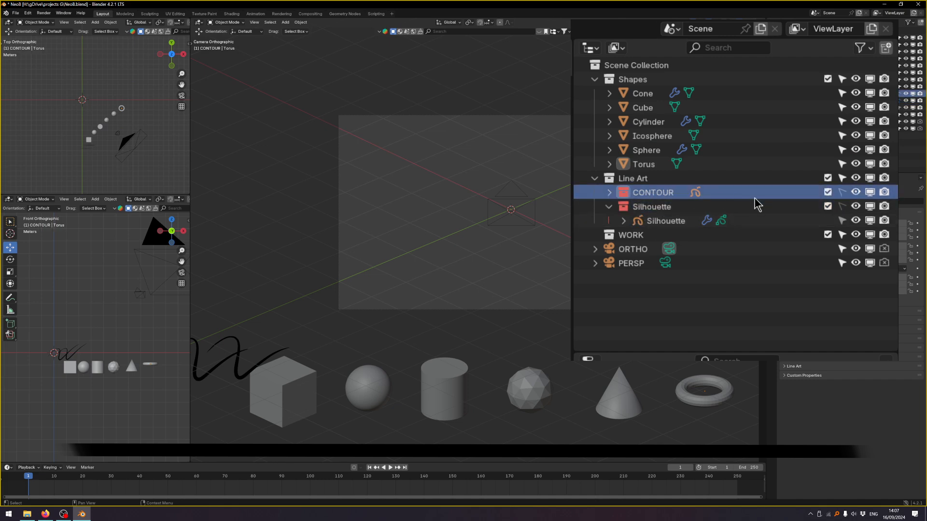
pyautogui.click(603, 206)
pyautogui.click(644, 194)
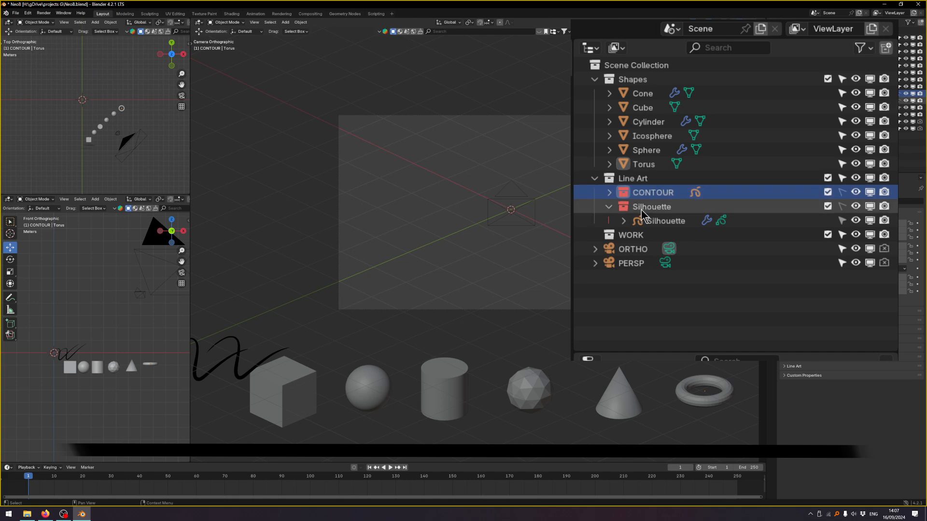
# - Examine the ORTHO and PERSP cameras and expand both to show their camera data
pyautogui.click(634, 250)
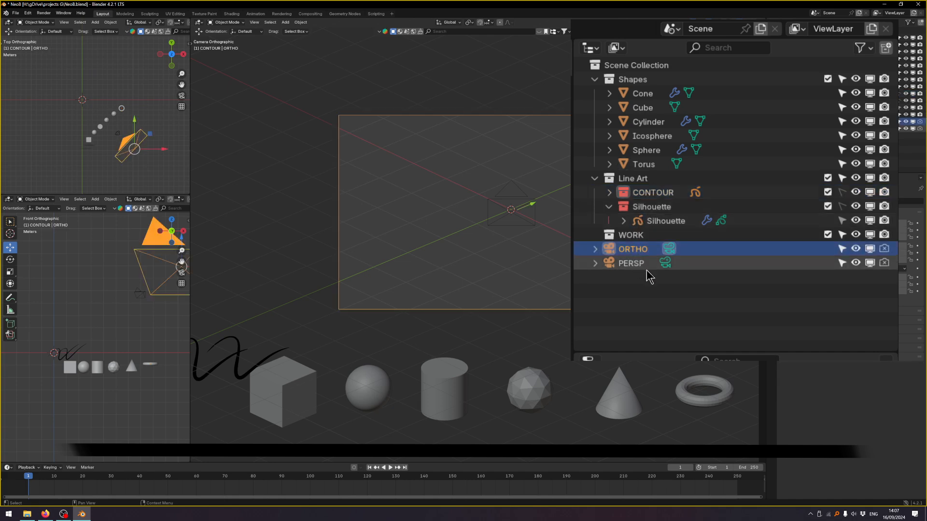
pyautogui.click(637, 265)
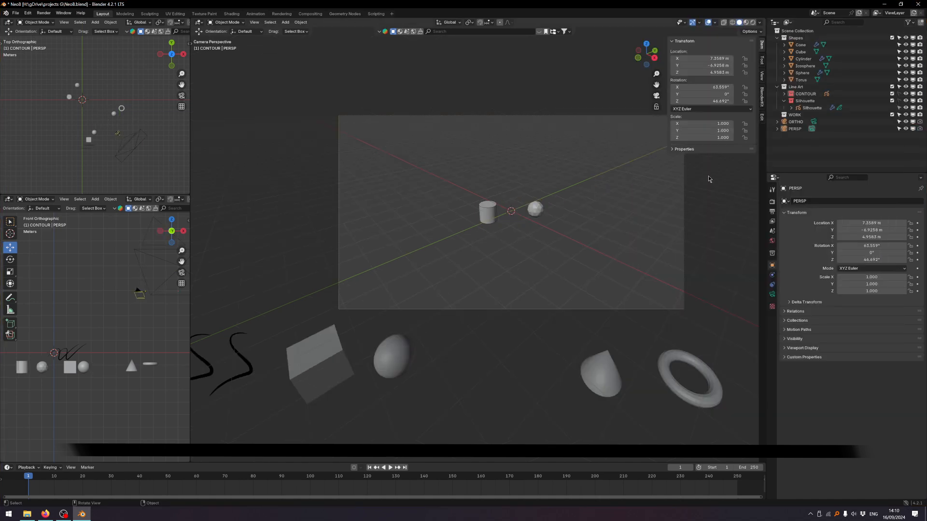
pyautogui.click(777, 122)
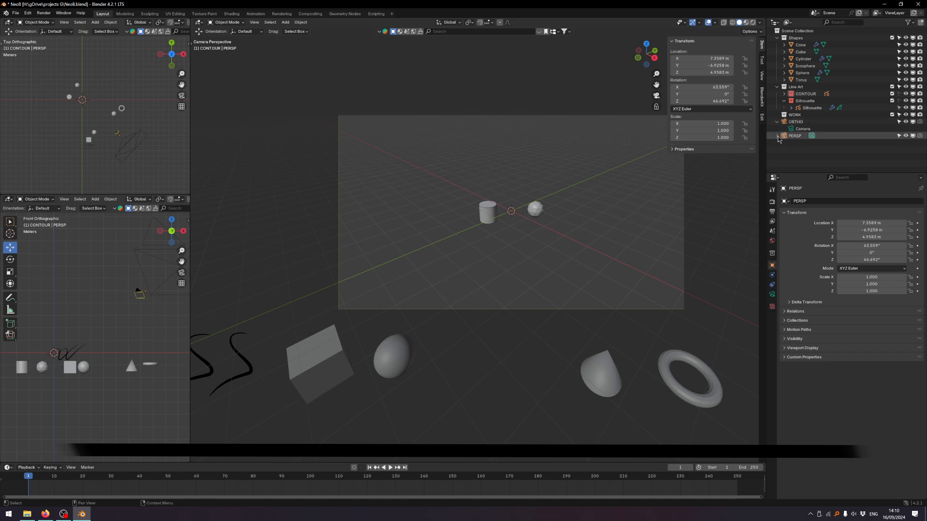
pyautogui.click(778, 136)
pyautogui.click(805, 143)
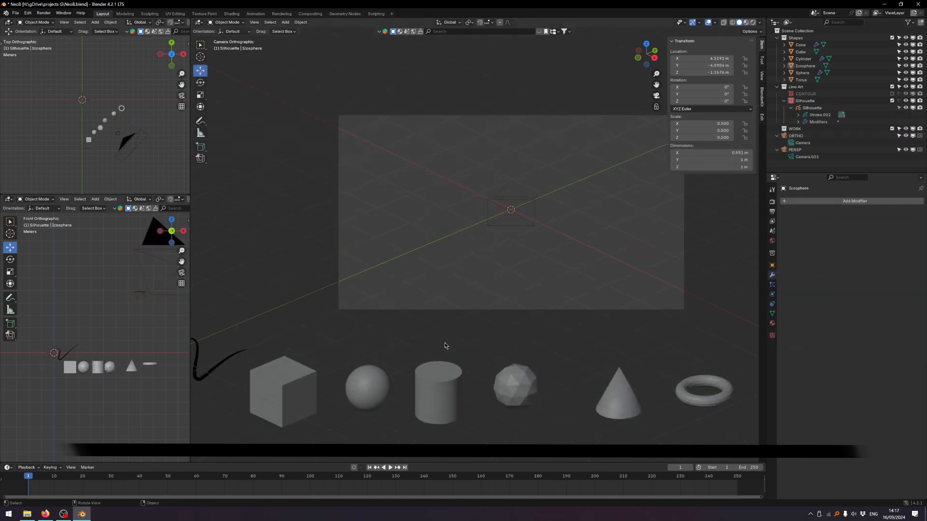
# - Duplicate the cube and the cone from the row of shapes and place the copies side by side inside the camera frame
pyautogui.click(255, 389)
pyautogui.hotkey('shift', 'd')
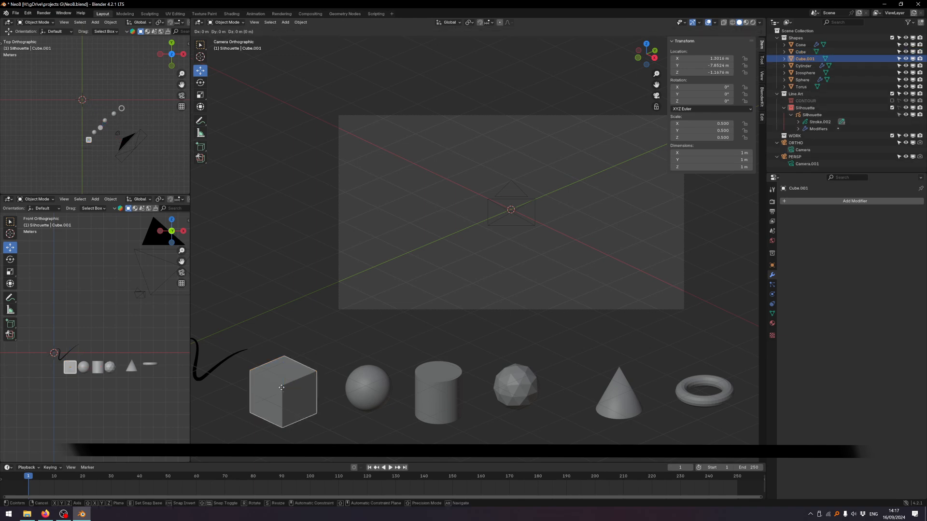
pyautogui.click(456, 238)
pyautogui.click(618, 395)
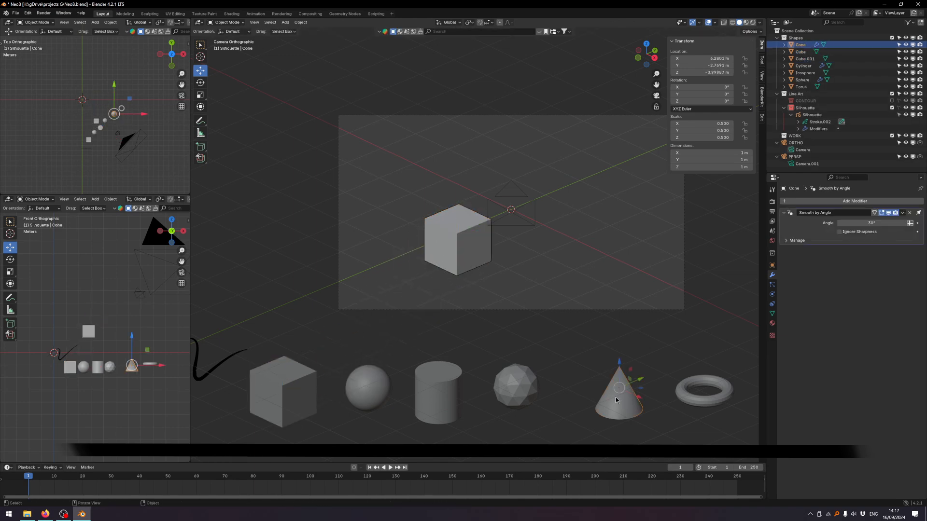
pyautogui.hotkey('shift', 'd')
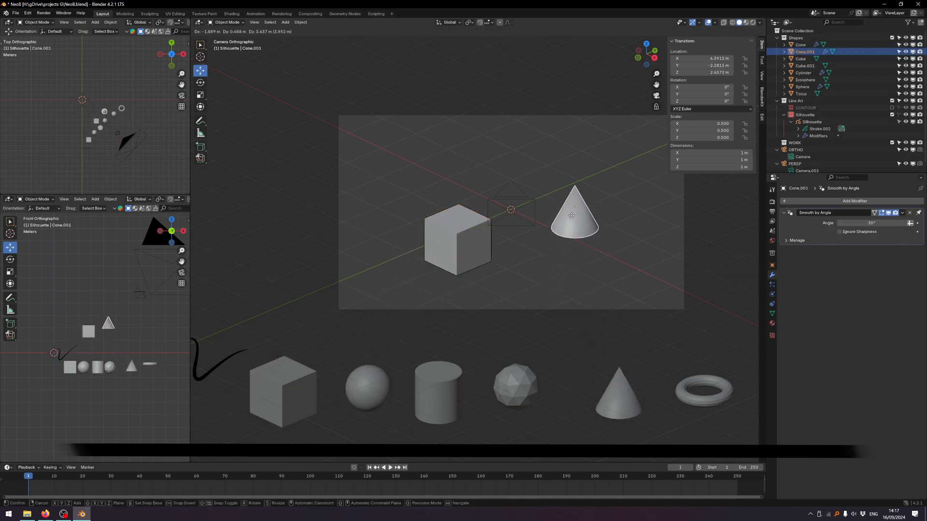
pyautogui.click(572, 218)
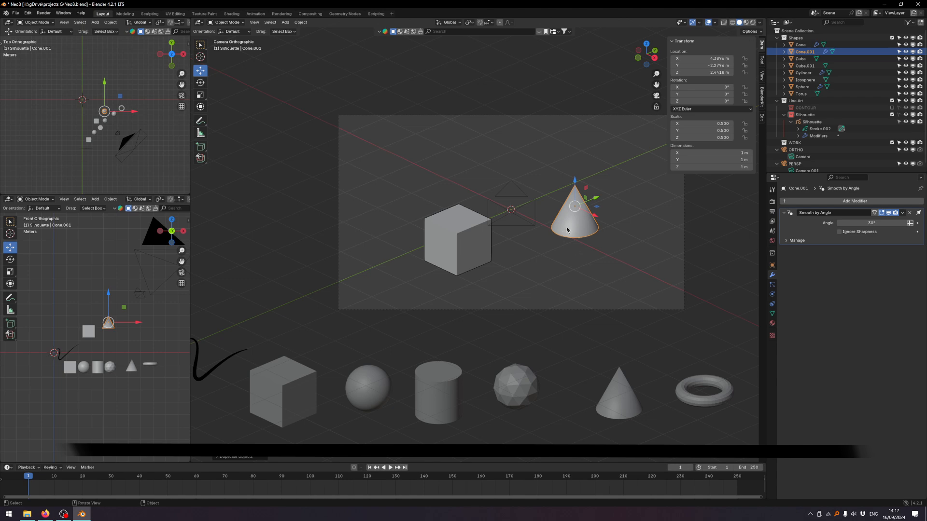
# - Nudge the cone copy, rotate it about 114° in the camera view and enlarge it to a scale of about 0.736
pyautogui.press('g')
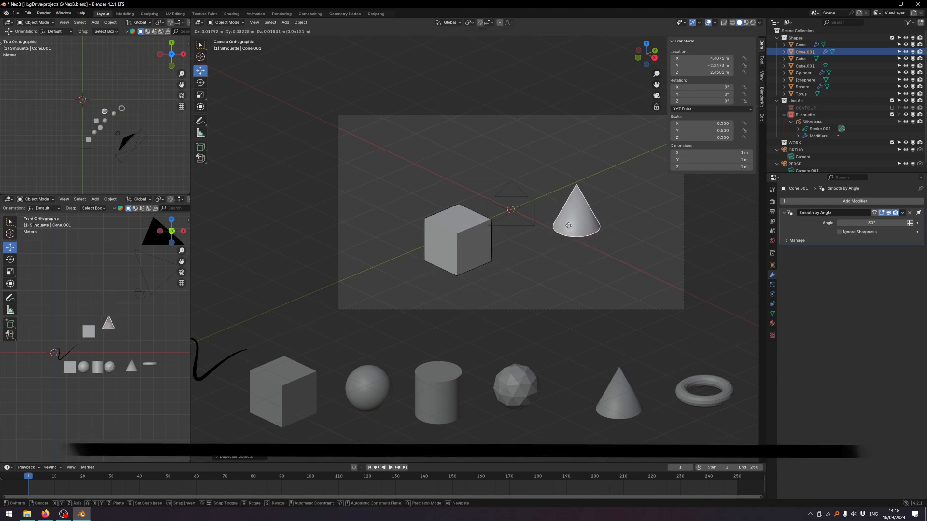
pyautogui.click(569, 225)
pyautogui.press('r')
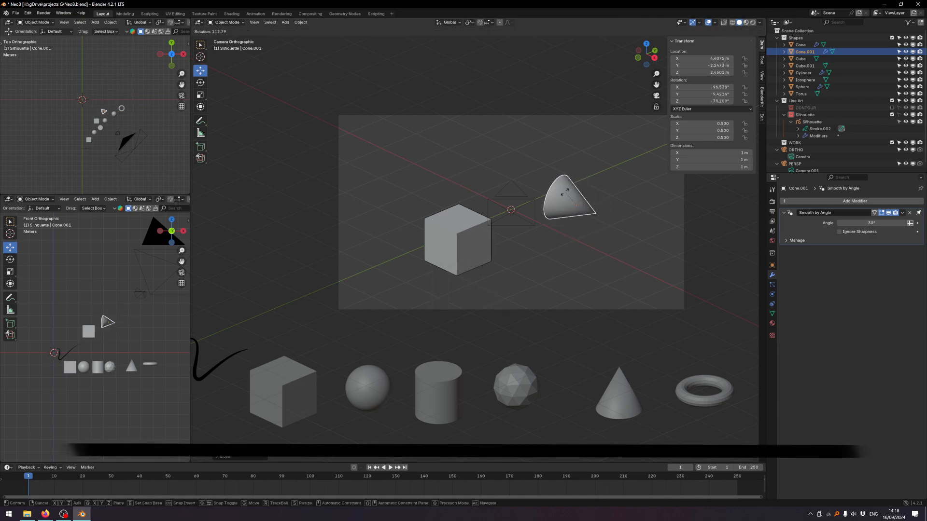
pyautogui.click(586, 222)
pyautogui.press('s')
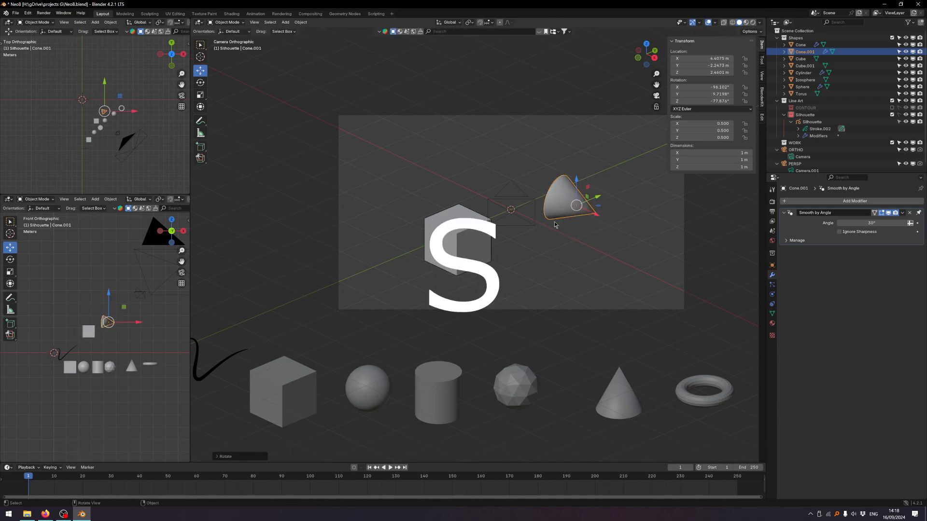
pyautogui.click(465, 249)
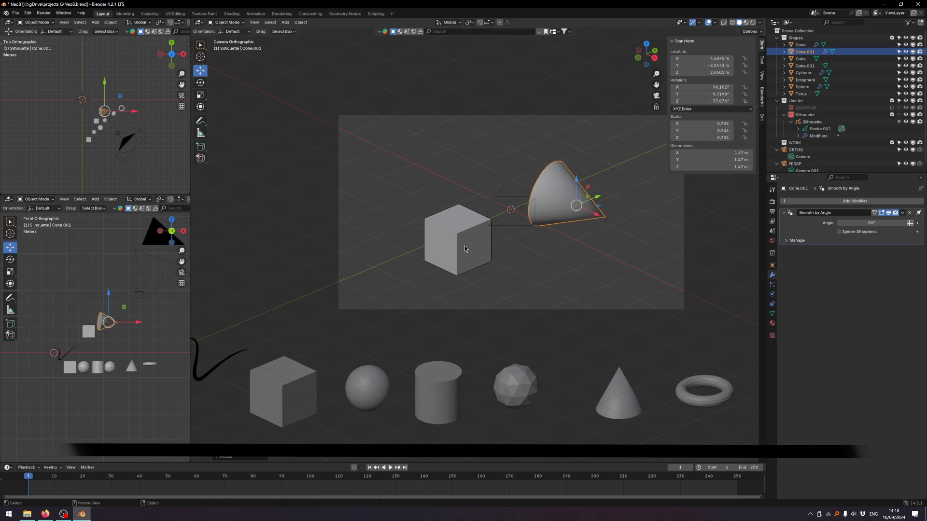
# - Move the cube copy so that it overlaps the wide end of the rotated cone in the camera frame
pyautogui.click(463, 249)
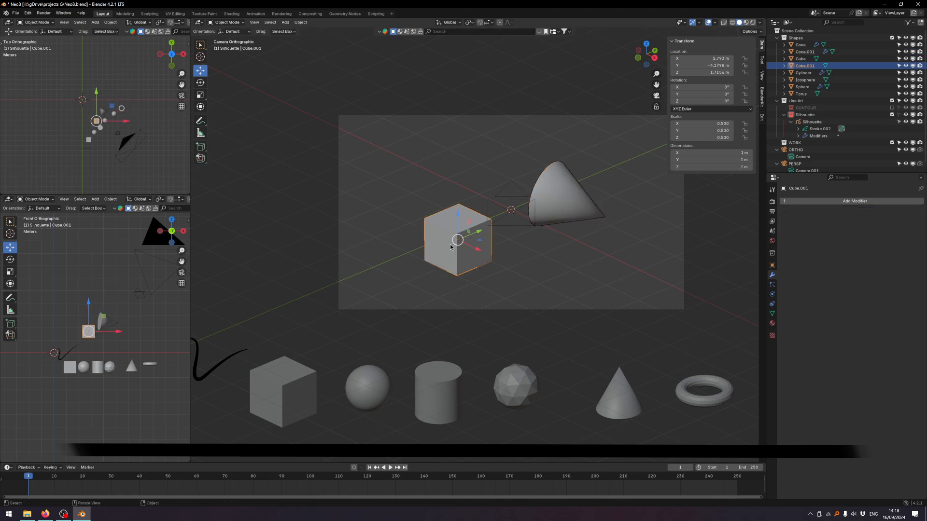
pyautogui.moveTo(450, 247); pyautogui.dragTo(524, 223)
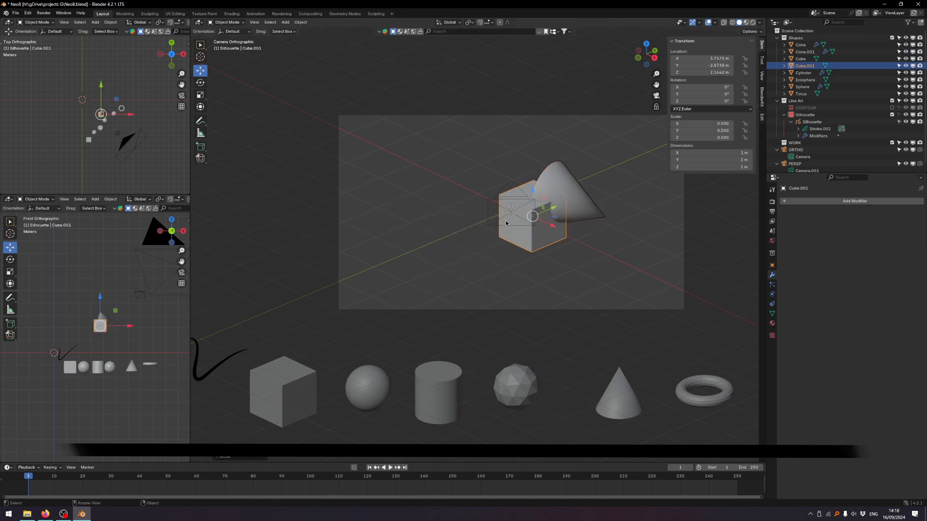
# - Exclude the Silhouette collection, include the CONTOUR collection and render the cube and cone as contour line art
pyautogui.scroll(-1, 877, 125)
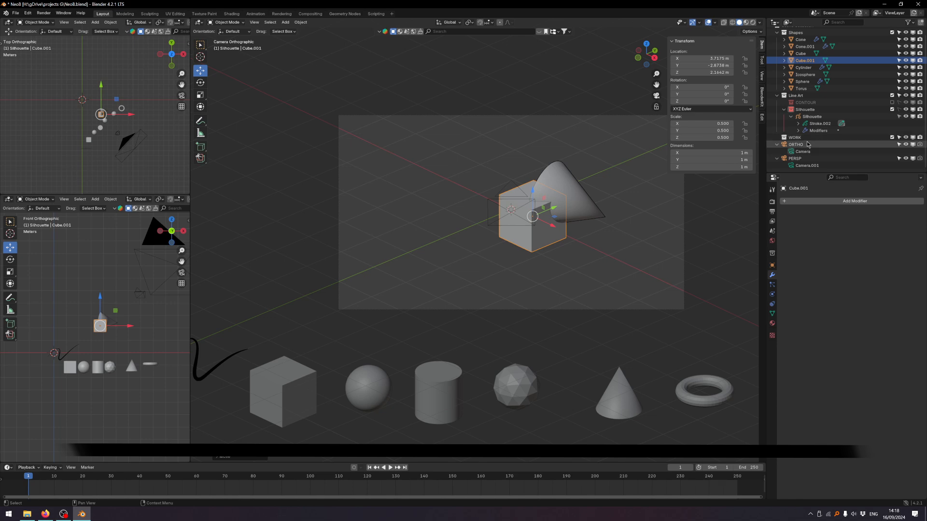
pyautogui.click(892, 109)
pyautogui.click(891, 108)
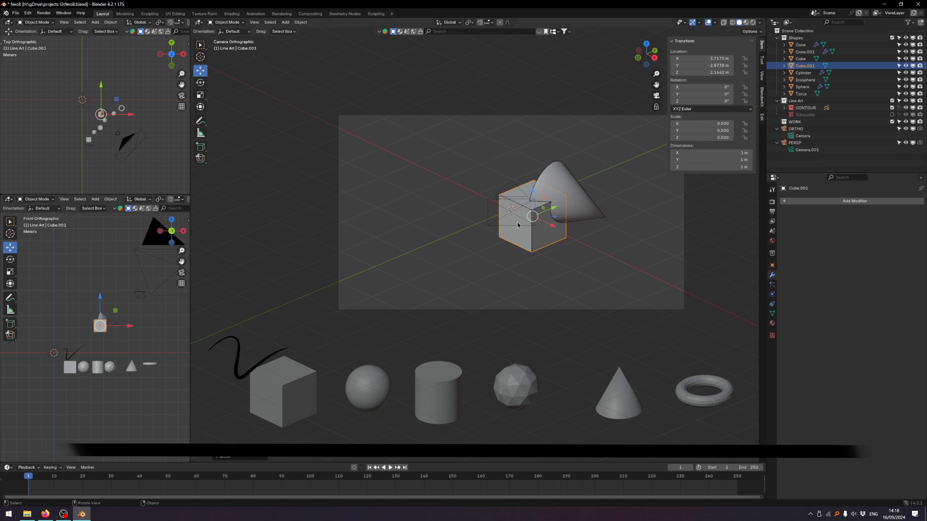
pyautogui.press('F12')
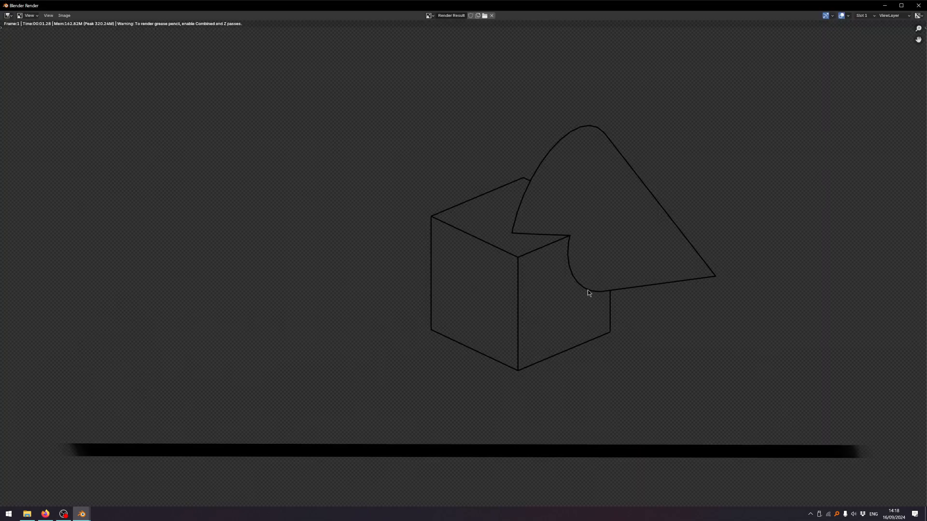
pyautogui.press('Escape')
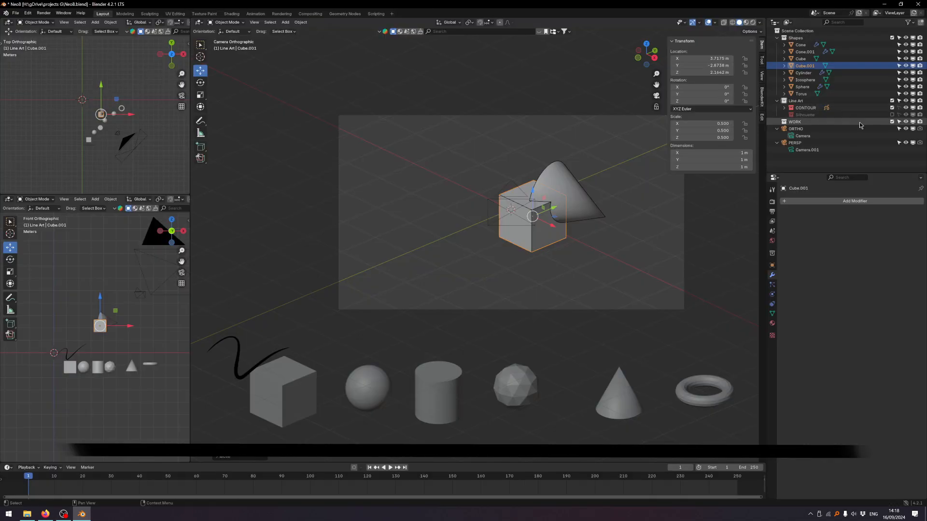
# - Exclude the CONTOUR collection, include the Silhouette collection and render the overlapping shapes as a silhouette outline
pyautogui.click(891, 107)
pyautogui.click(892, 115)
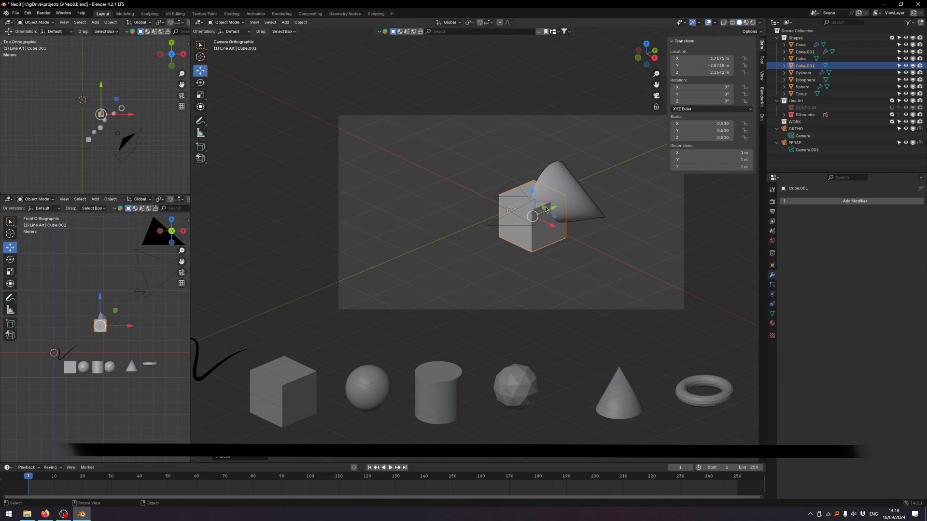
pyautogui.press('F12')
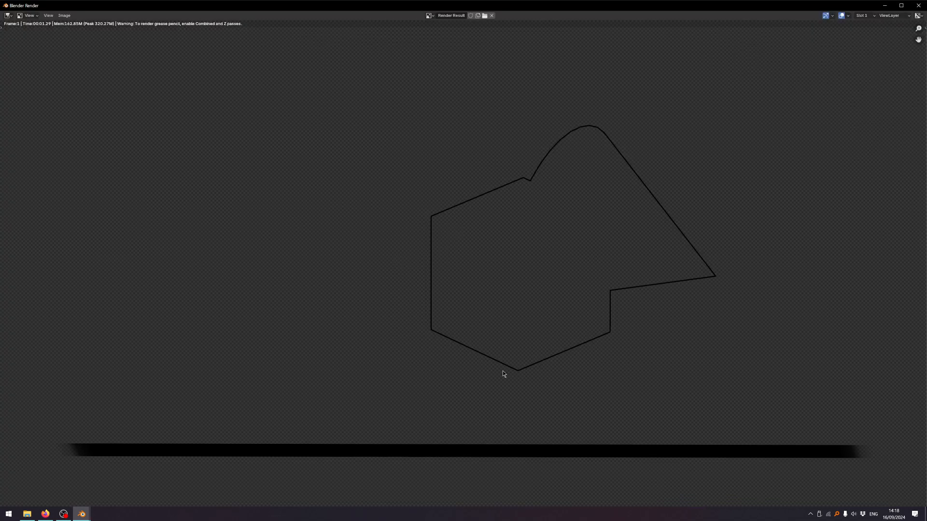
pyautogui.click(918, 6)
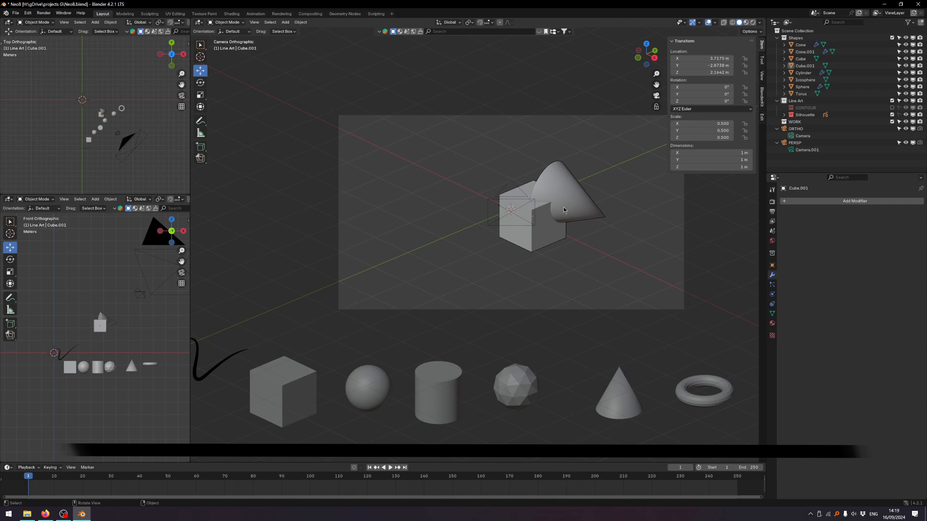
# - Subtract the rotated cone from the cube copy in the camera frame with a Bool Tool difference
pyautogui.click(526, 242)
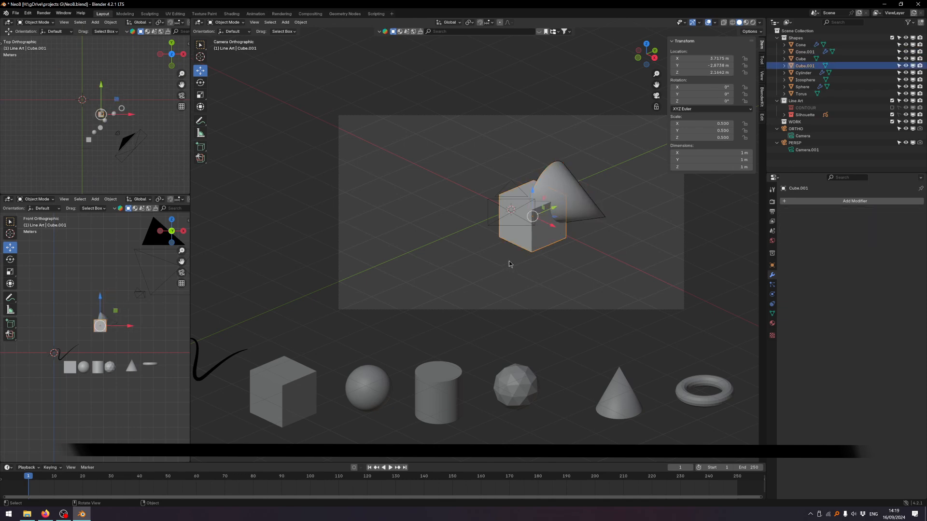
pyautogui.click(561, 193)
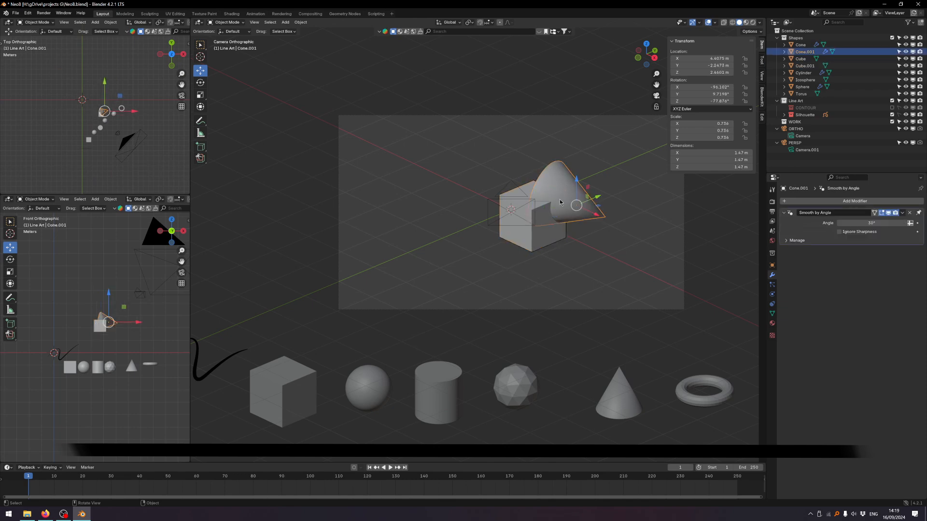
pyautogui.keyDown('shift'); pyautogui.click(528, 241); pyautogui.keyUp('shift')
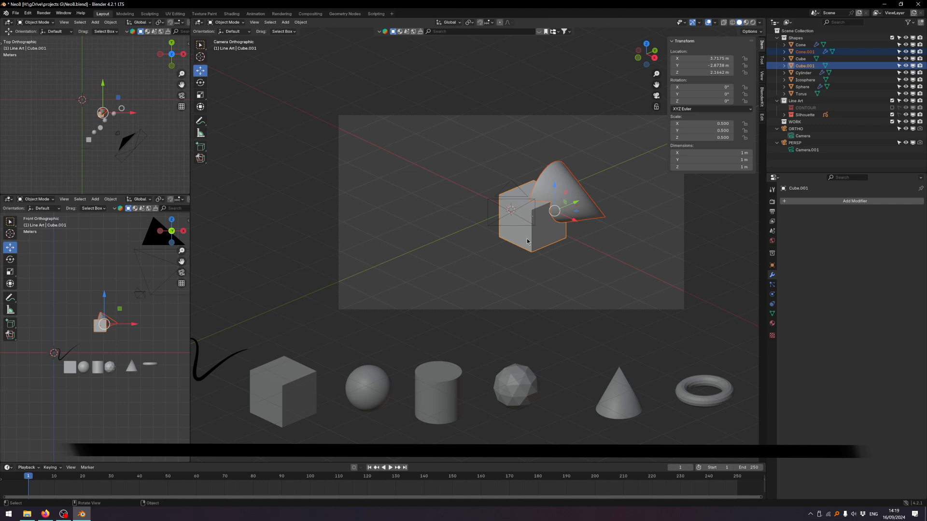
pyautogui.hotkey('ctrl', 'shift', '-')
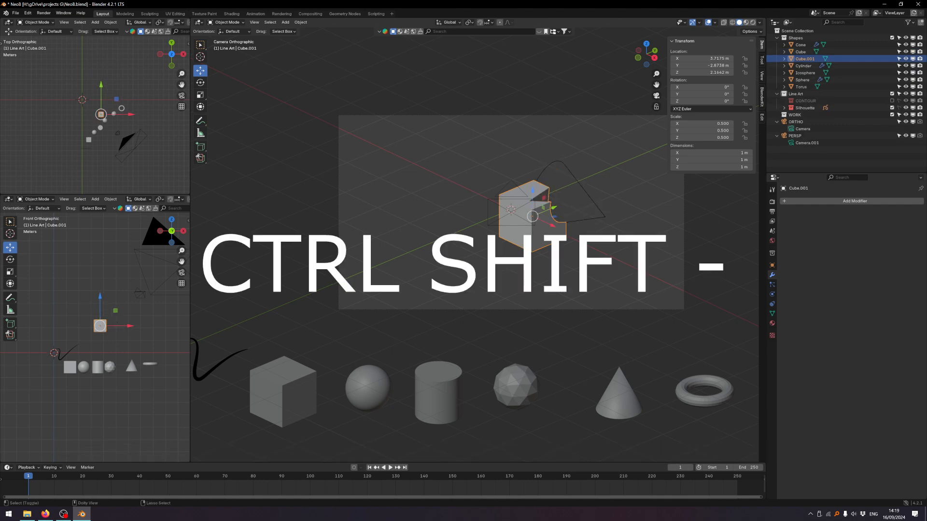
pyautogui.click(594, 274)
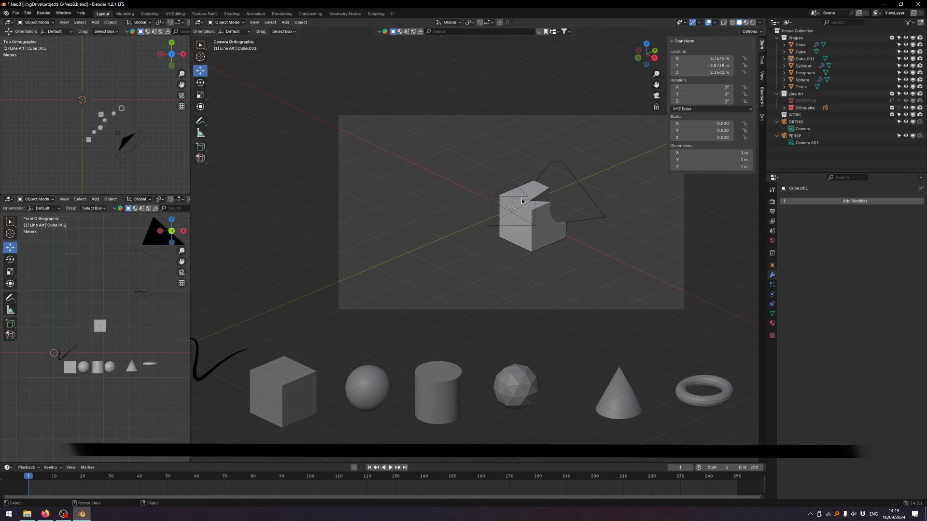
# - Render the cut cube as silhouette line art and close the render
pyautogui.press('F12')
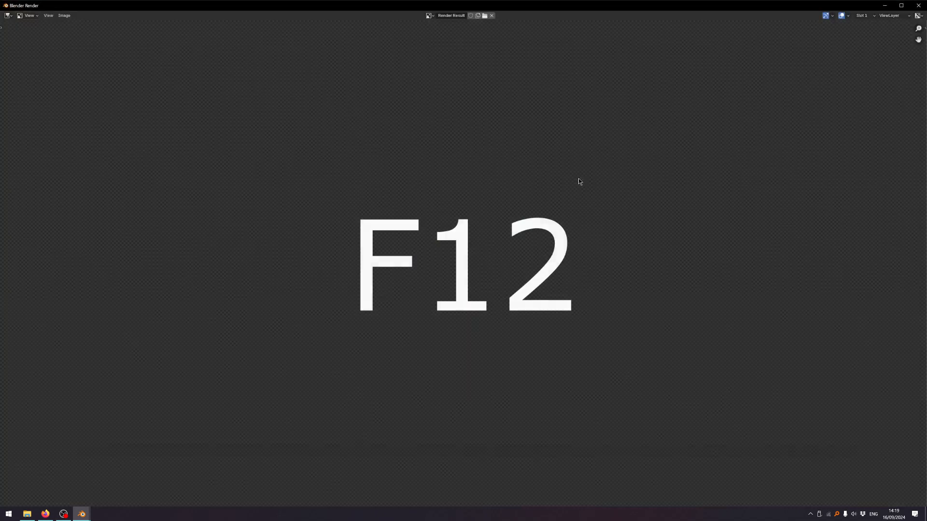
pyautogui.click(918, 5)
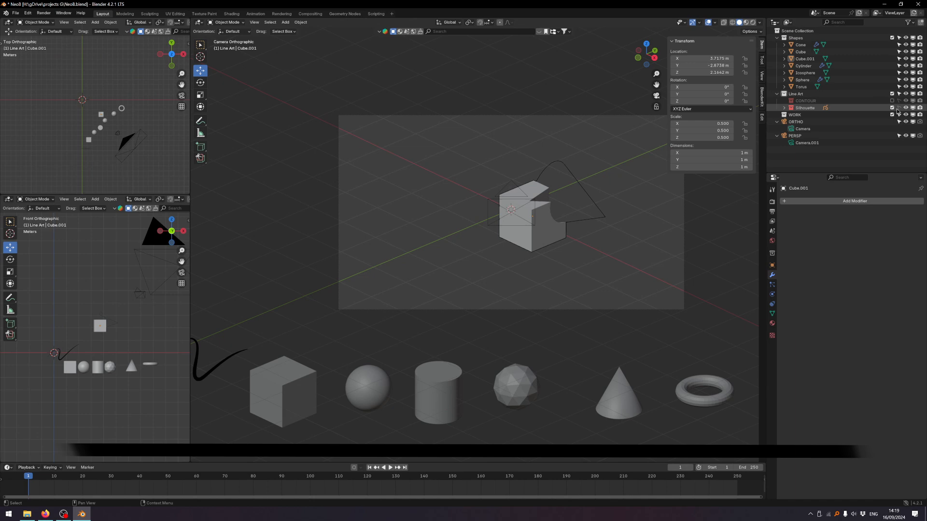
pyautogui.press('F12')
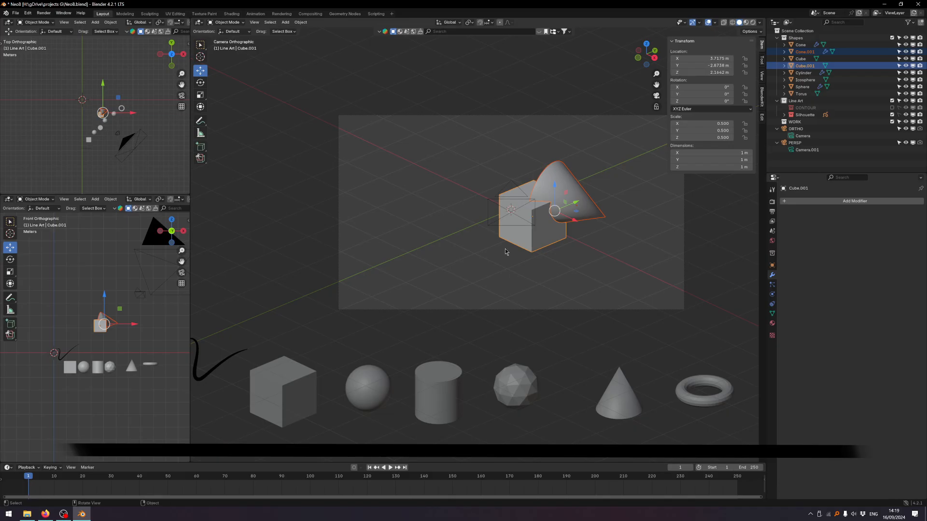
# - Subtract the cube copy from the rotated cone with a Bool Tool difference
pyautogui.click(591, 267)
pyautogui.click(535, 233)
pyautogui.keyDown('shift'); pyautogui.click(569, 206); pyautogui.keyUp('shift')
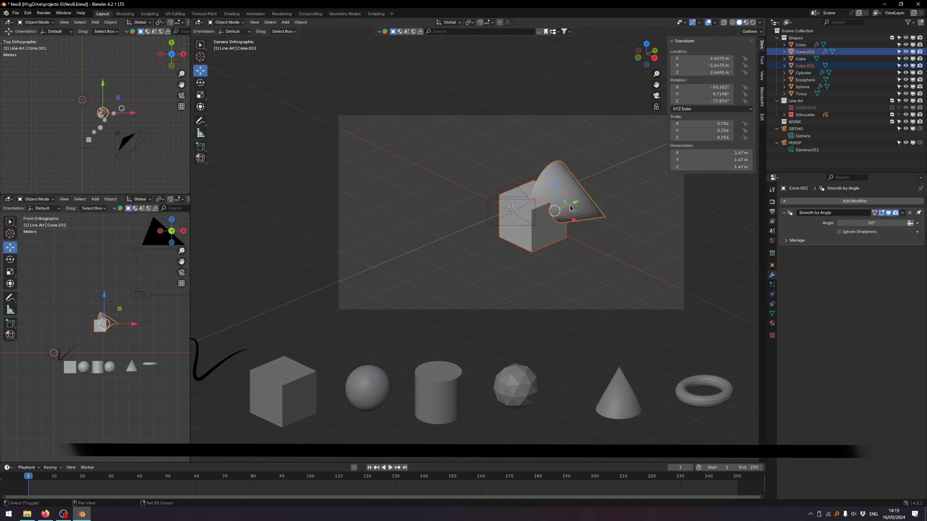
pyautogui.hotkey('ctrl', 'shift', '-')
pyautogui.click(594, 256)
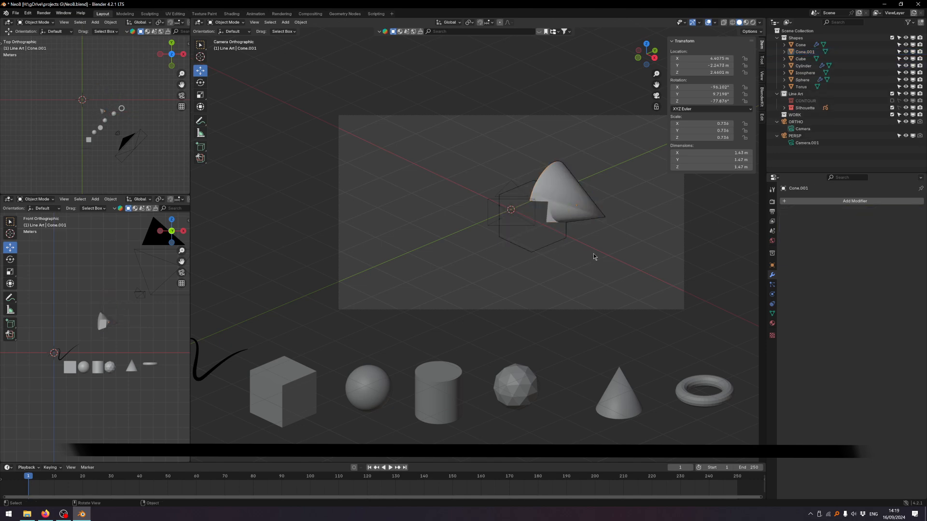
# - Undo the subtraction of the cube from the cone and clear the selection
pyautogui.hotkey('ctrl', 'z')
pyautogui.hotkey('ctrl', 'z')
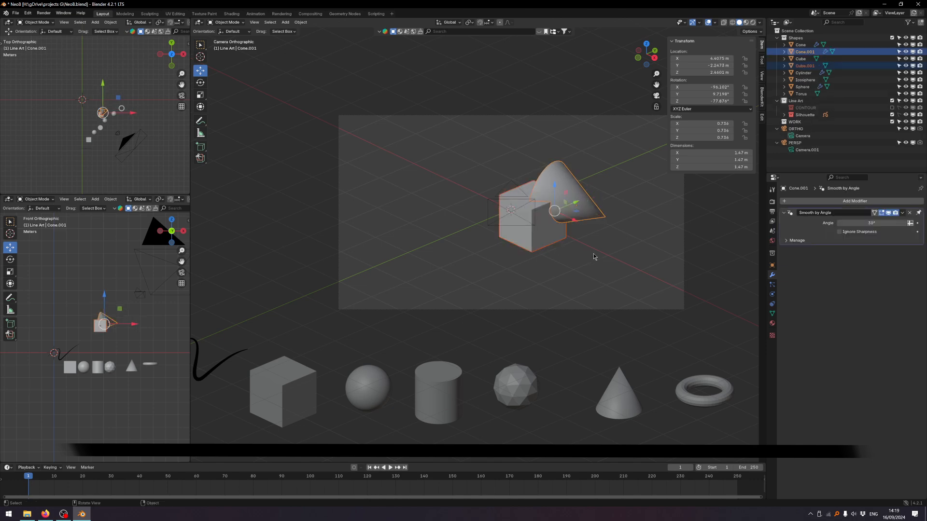
pyautogui.click(460, 265)
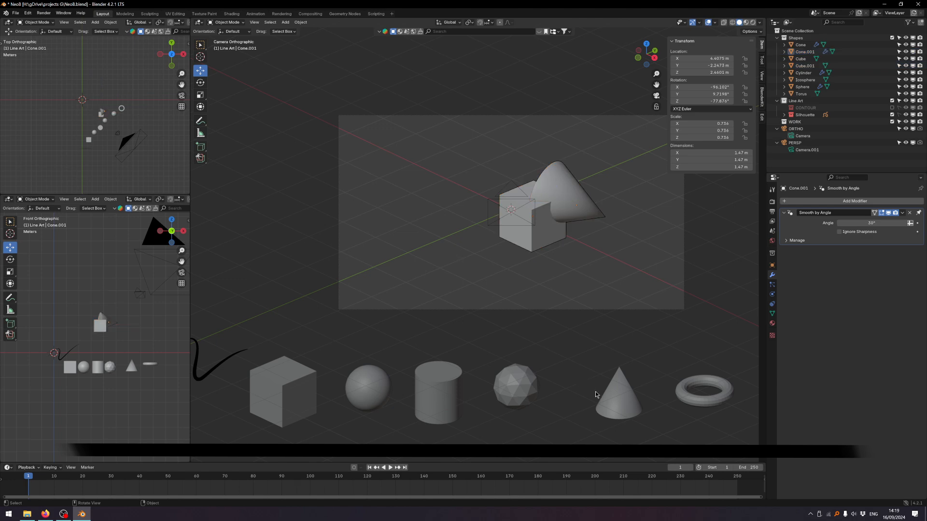
# - Duplicate the upright cone from the row of base shapes and place it in front of the cube in the camera frame
pyautogui.click(617, 399)
pyautogui.hotkey('shift', 'd')
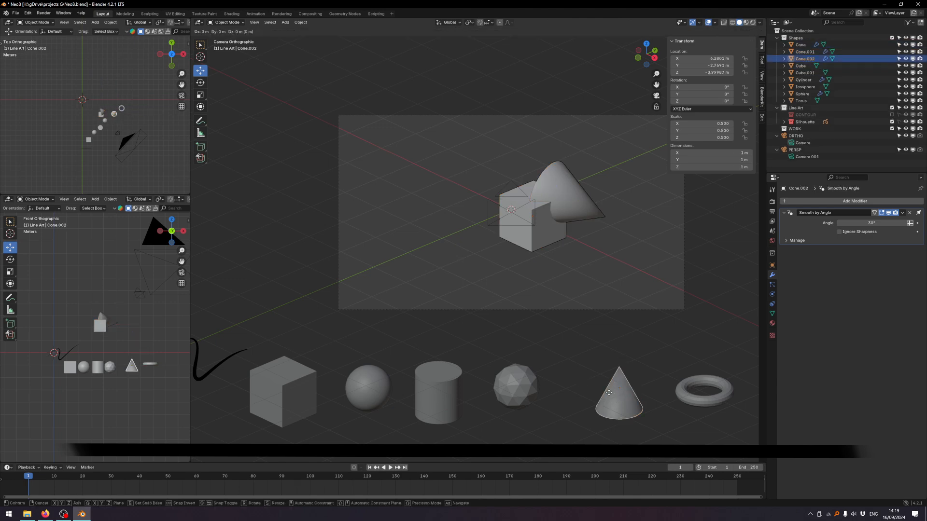
pyautogui.click(489, 242)
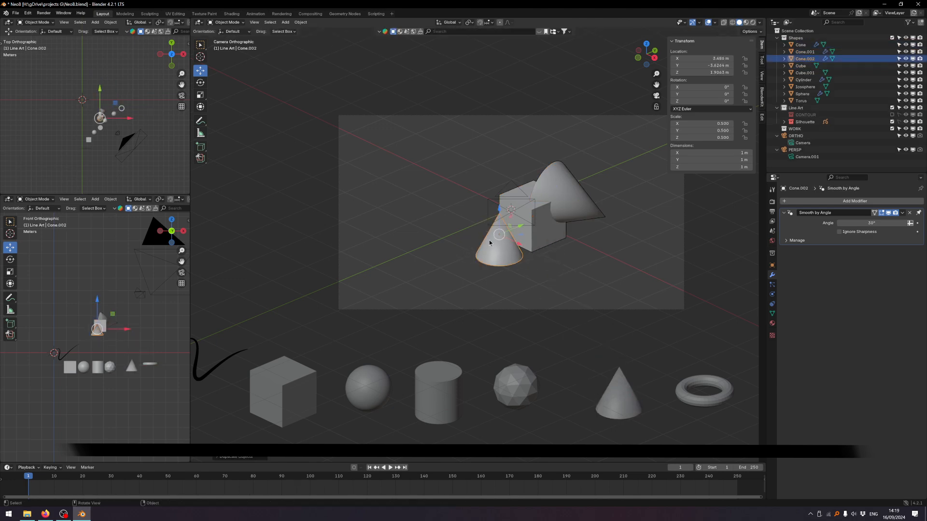
# - Duplicate the torus from the row of base shapes, place it around the composition and enlarge it to a scale of about 1.354
pyautogui.click(711, 400)
pyautogui.hotkey('shift', 'd')
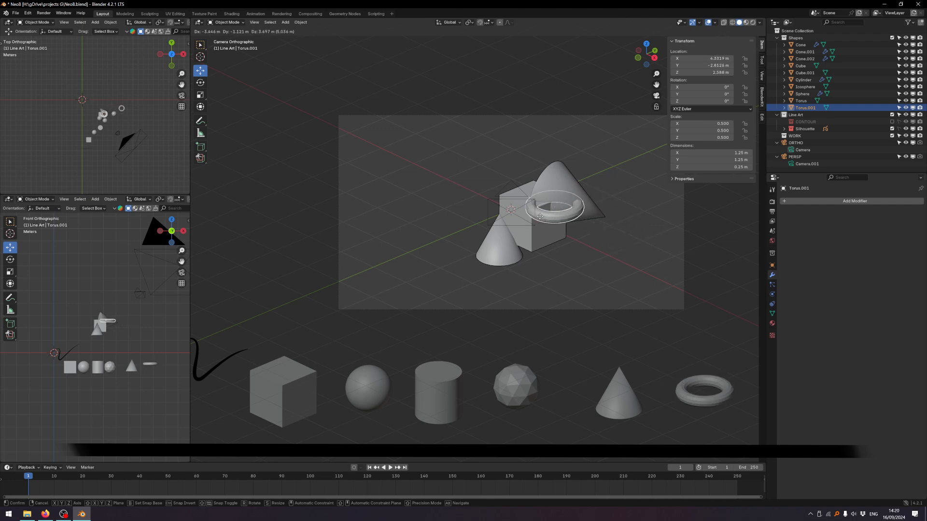
pyautogui.click(505, 212)
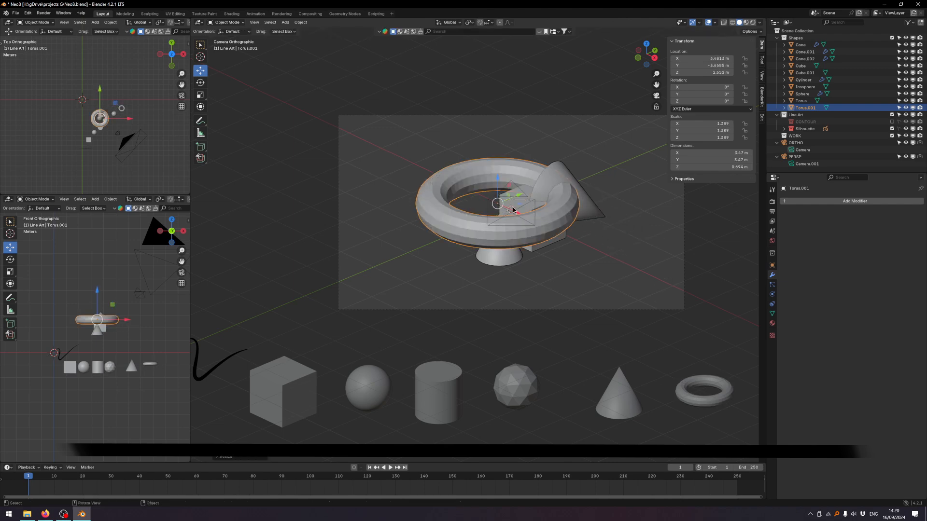
pyautogui.moveTo(517, 207); pyautogui.dragTo(505, 215)
pyautogui.press('s')
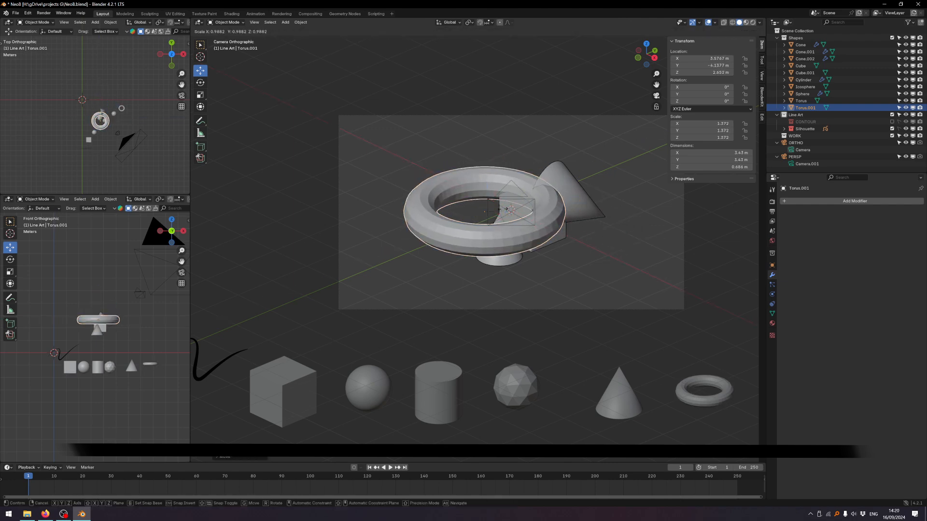
pyautogui.click(514, 229)
# - Freely rotate the torus copy to about 31°, -37°, 14° and move it down so that it encircles the upright cone
pyautogui.press('r')
pyautogui.press('r')
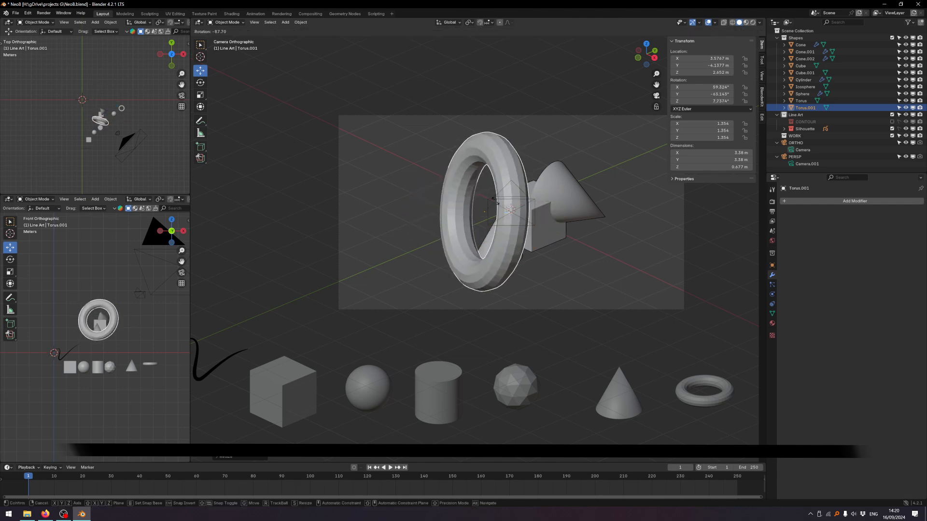
pyautogui.click(495, 212)
pyautogui.moveTo(509, 212); pyautogui.dragTo(483, 247)
pyautogui.click(404, 221)
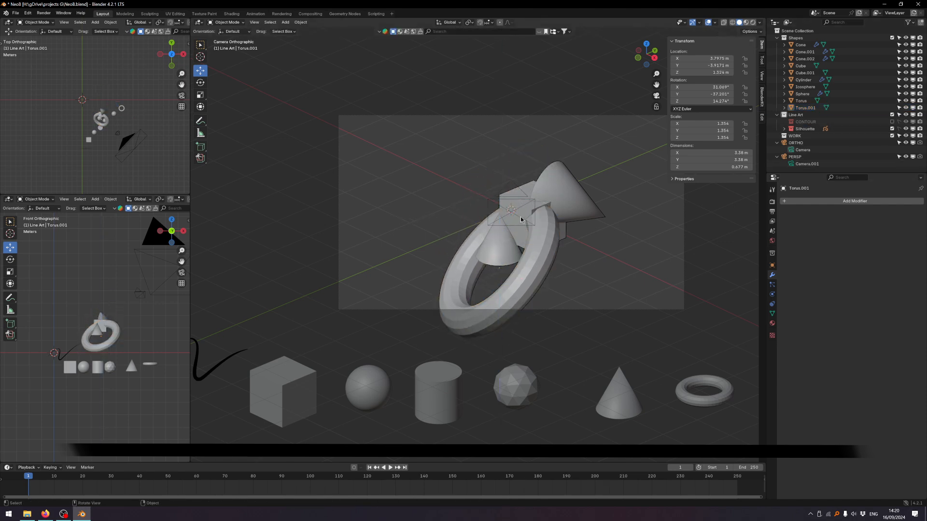
# - Render the composition as a silhouette outline, and switch the line art from the Silhouette collection to the CONTOUR collection
pyautogui.press('F12')
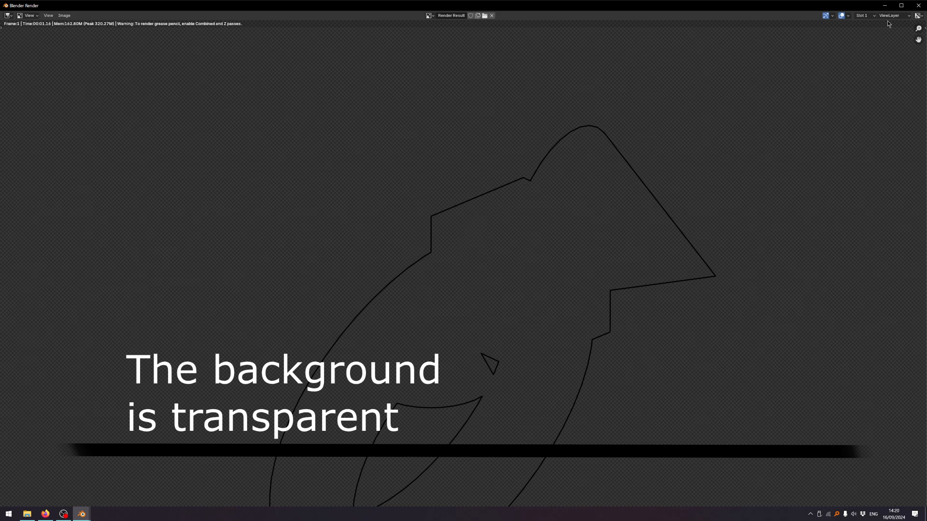
pyautogui.click(918, 5)
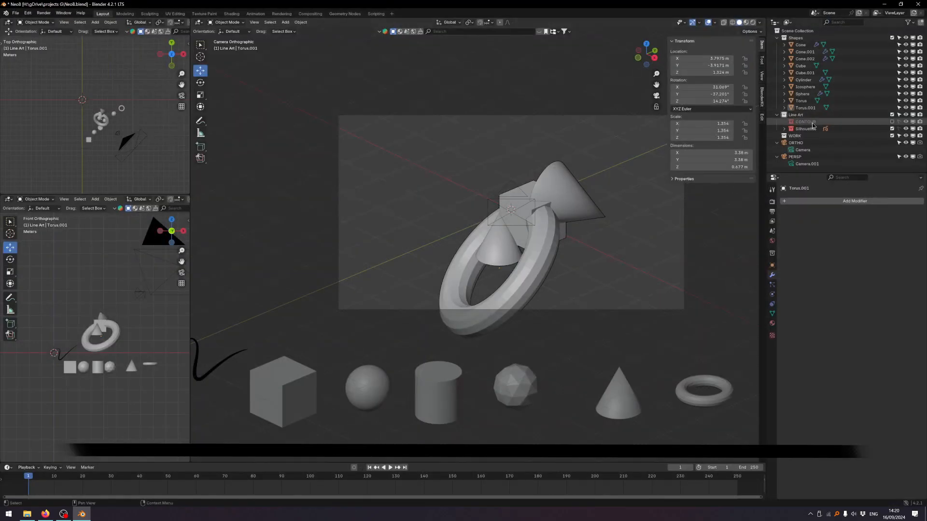
pyautogui.click(892, 129)
pyautogui.click(892, 121)
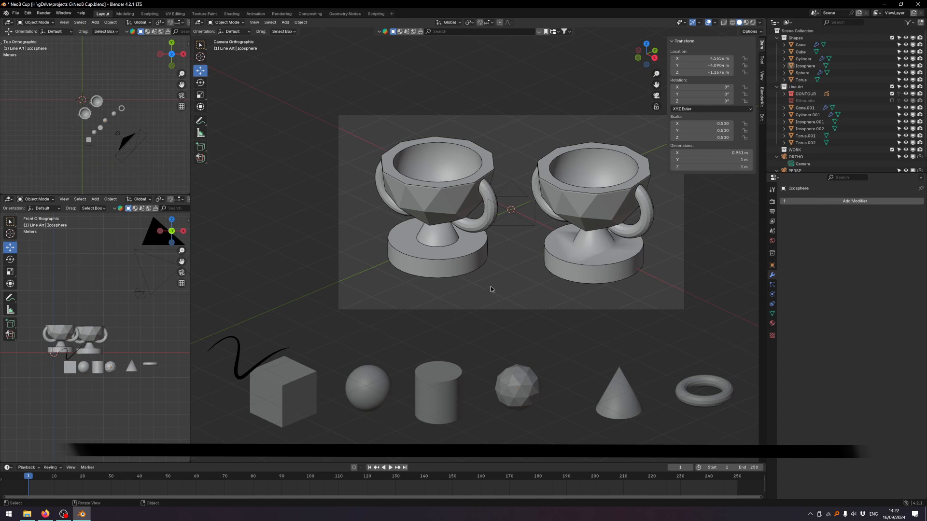
# - In the Neo8 Cup file, select the parts of the two cups one by one to compare how each is built
pyautogui.click(438, 203)
pyautogui.click(433, 246)
pyautogui.click(444, 253)
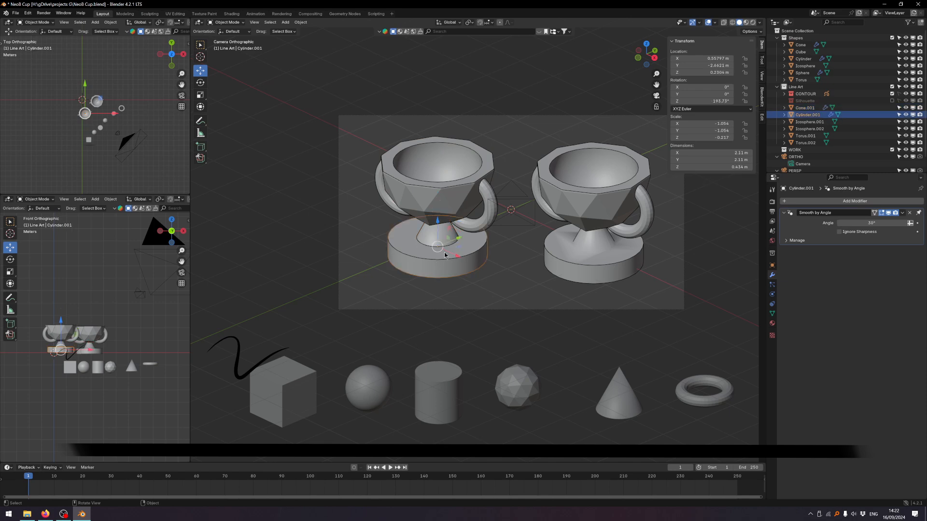
pyautogui.click(484, 227)
pyautogui.click(602, 199)
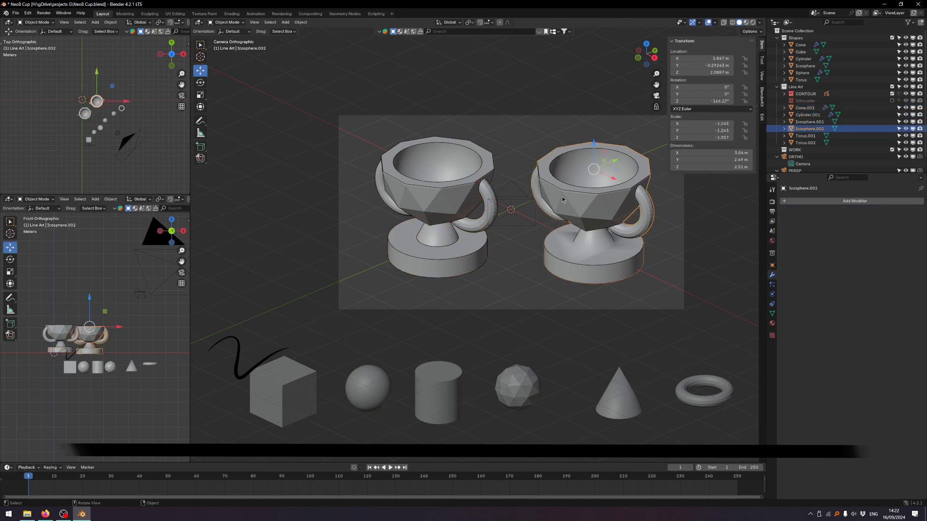
pyautogui.scroll(-1, 801, 160)
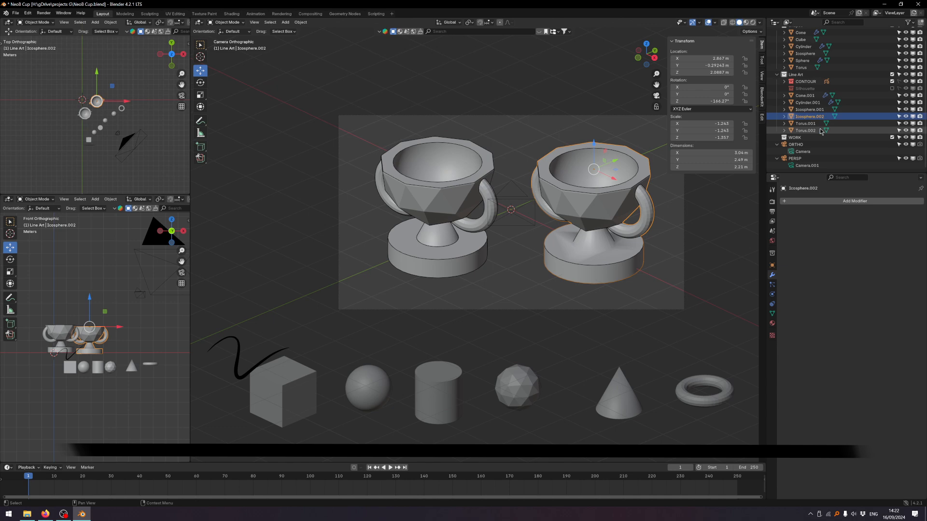
# - Compare the cups through the ORTHO and PERSP cameras, finishing on the ORTHO camera
pyautogui.click(797, 151)
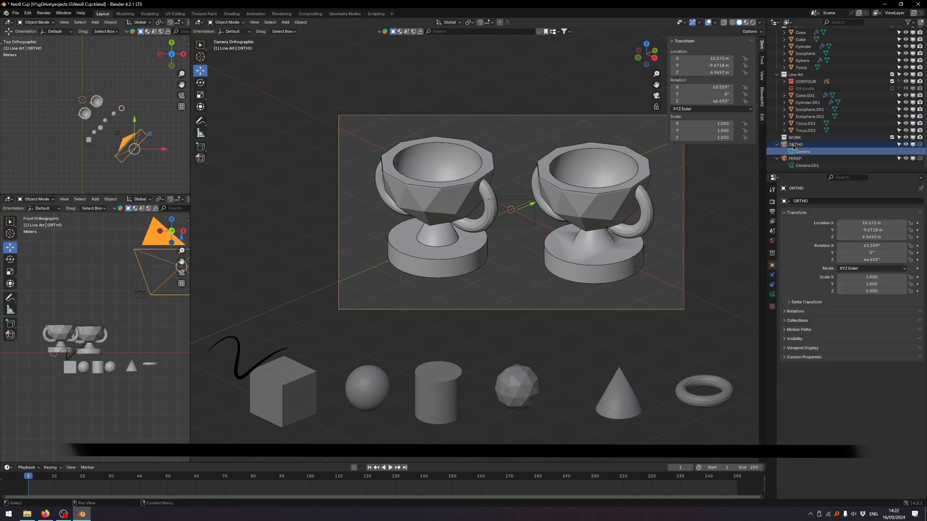
pyautogui.click(791, 166)
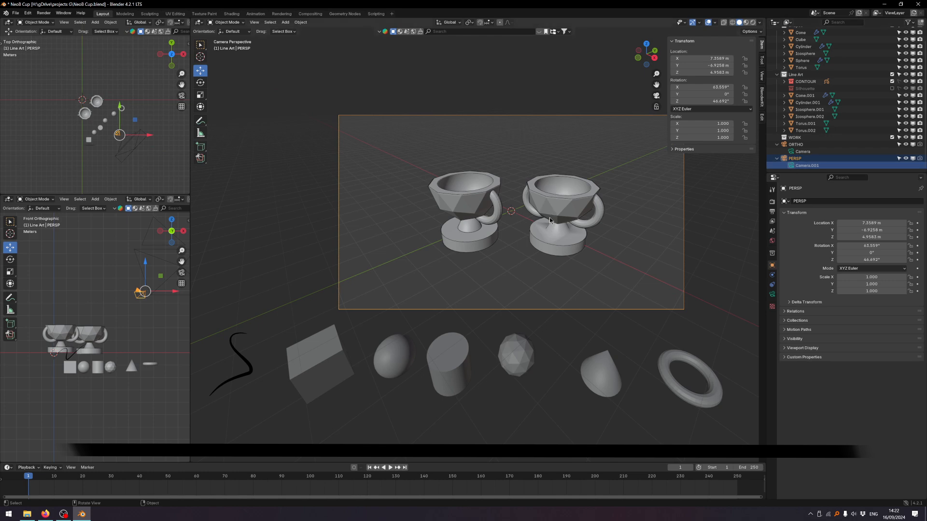
pyautogui.click(805, 152)
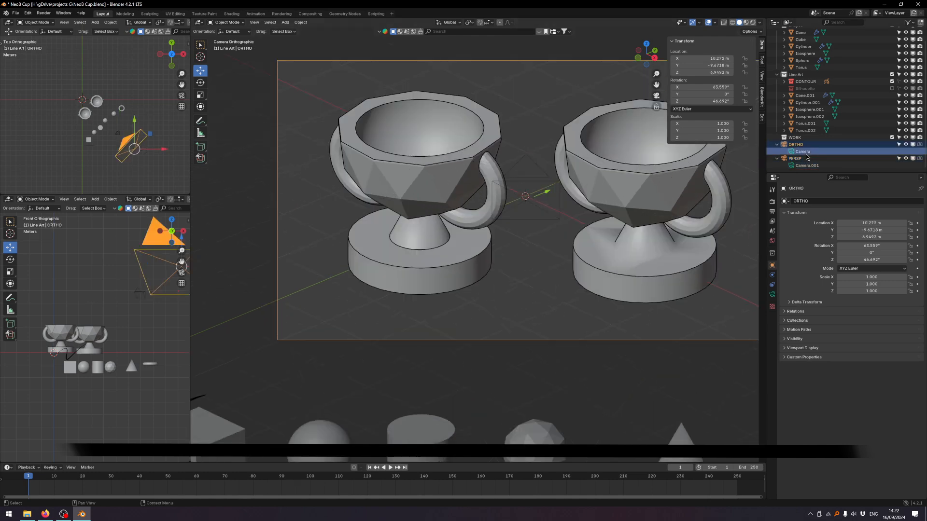
pyautogui.click(802, 166)
pyautogui.click(803, 151)
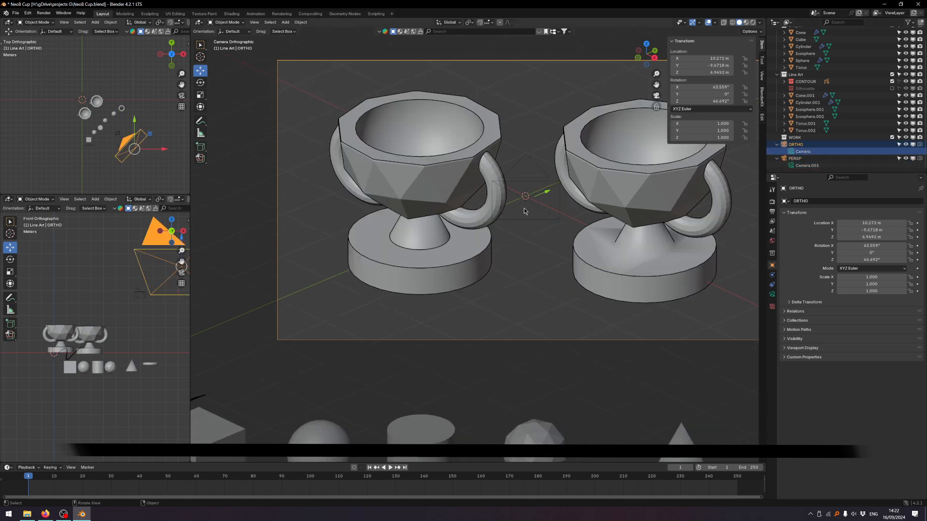
# - Render the two cups through the ORTHO camera as contour line art and close the render
pyautogui.press('F12')
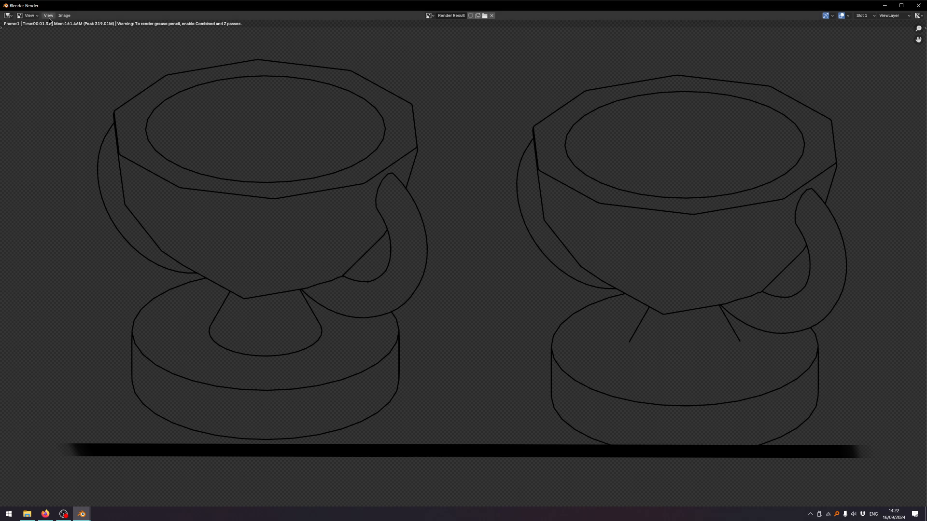
pyautogui.click(65, 16)
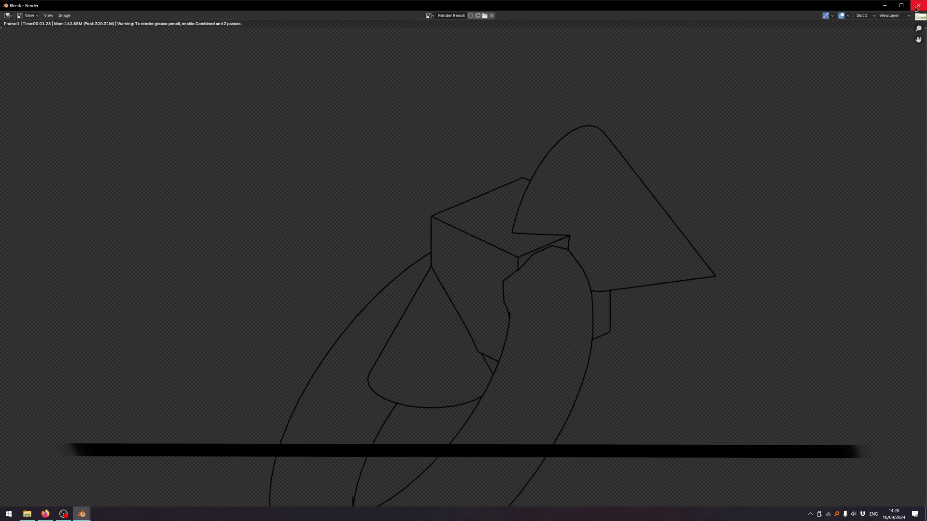
pyautogui.click(917, 6)
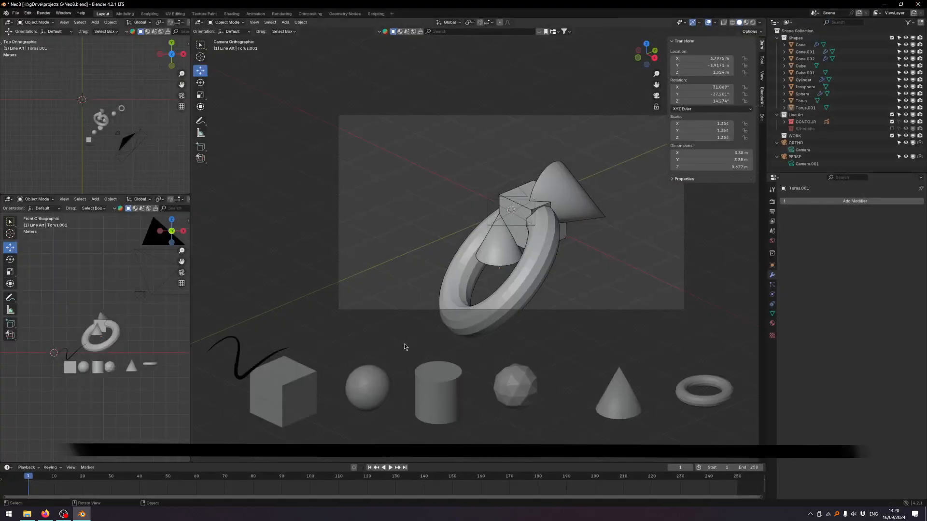